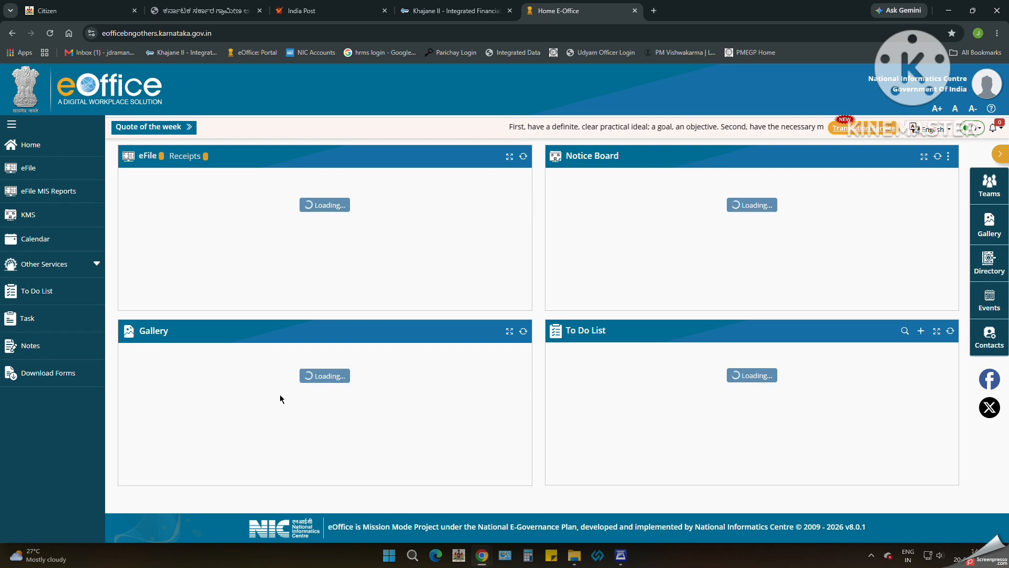
# Open eFile and go to the eSign Registration page under Register for Signing.
pyautogui.click(29, 169)
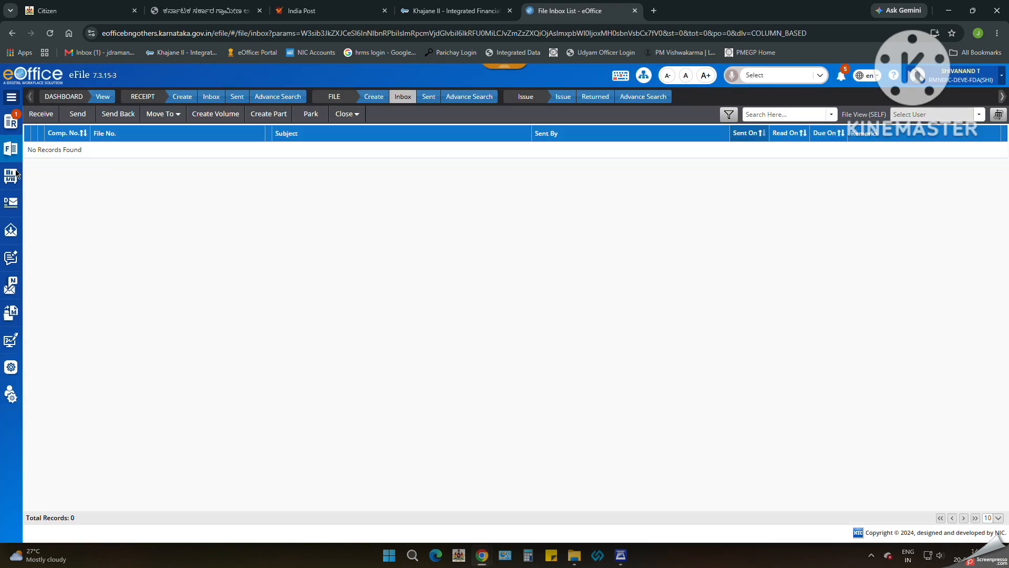
pyautogui.click(12, 346)
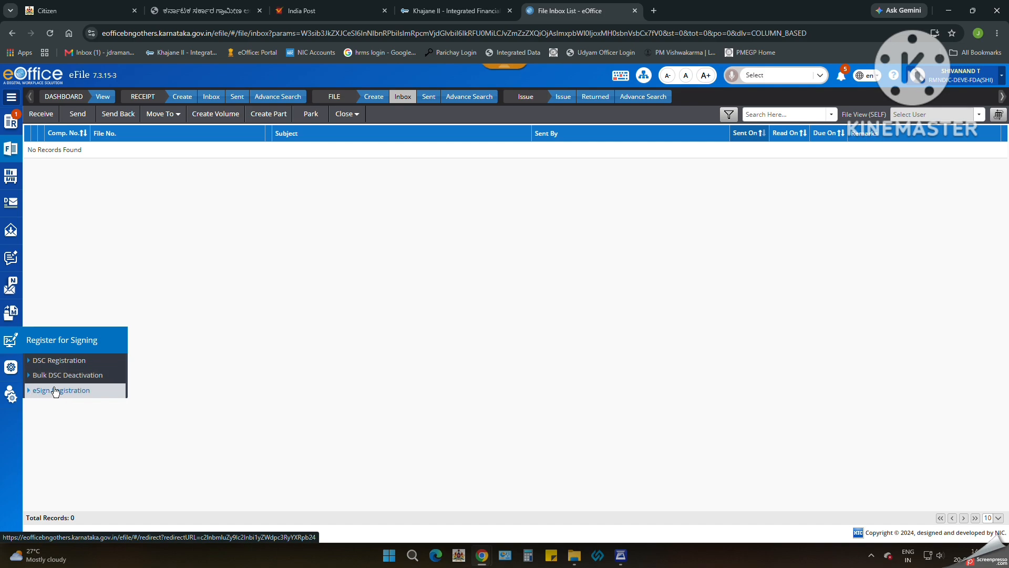
pyautogui.click(51, 391)
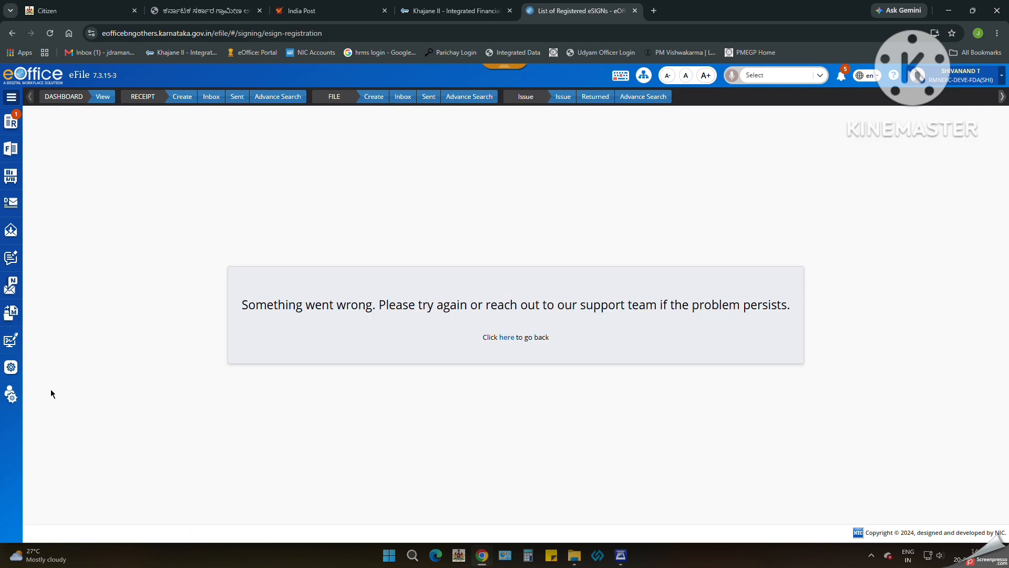
pyautogui.click(506, 337)
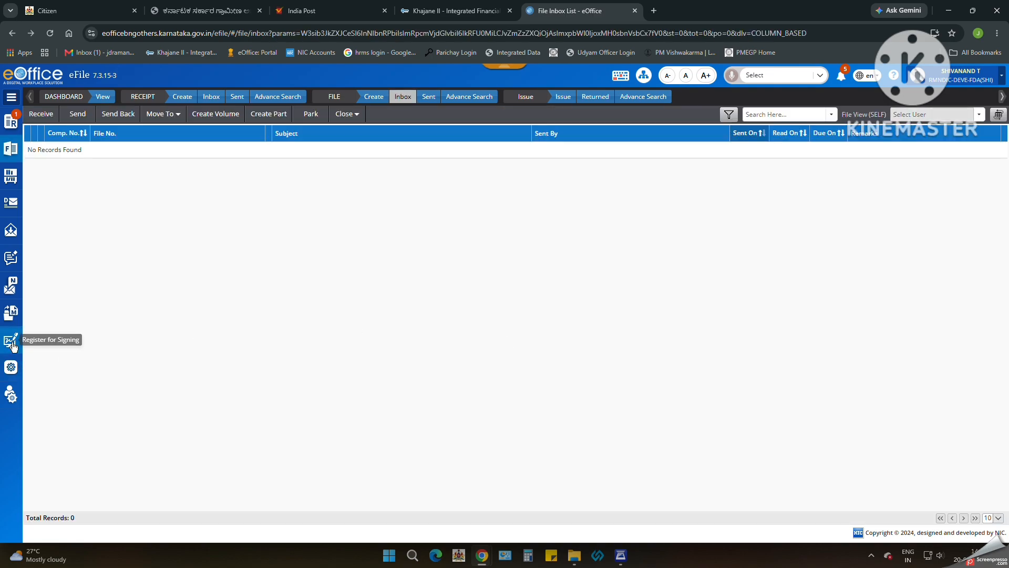
pyautogui.moveTo(10, 340)
pyautogui.click(50, 389)
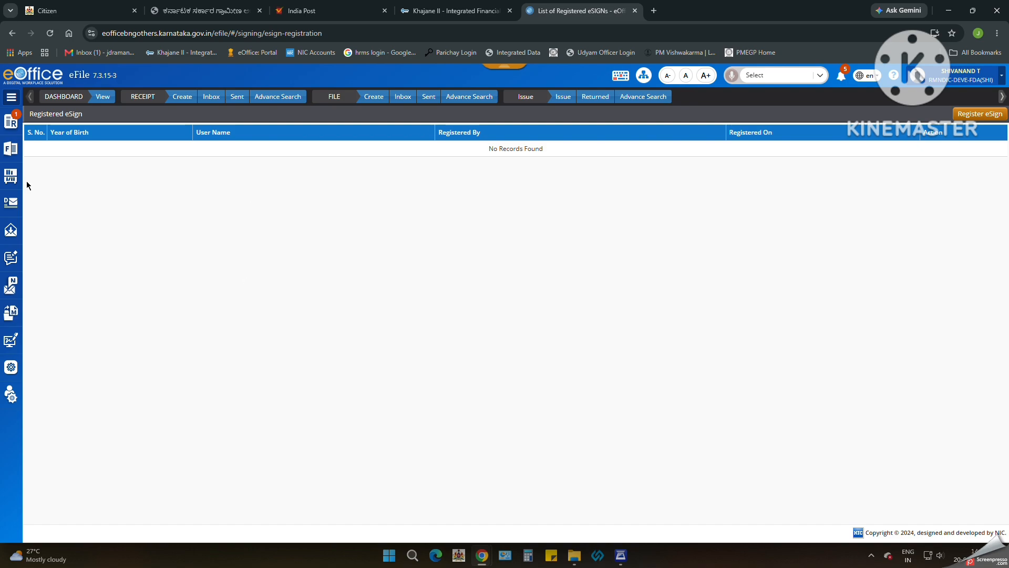
# Start registering an eSign and accept both the UID token and authentication consents in the eSign agreement.
pyautogui.click(971, 118)
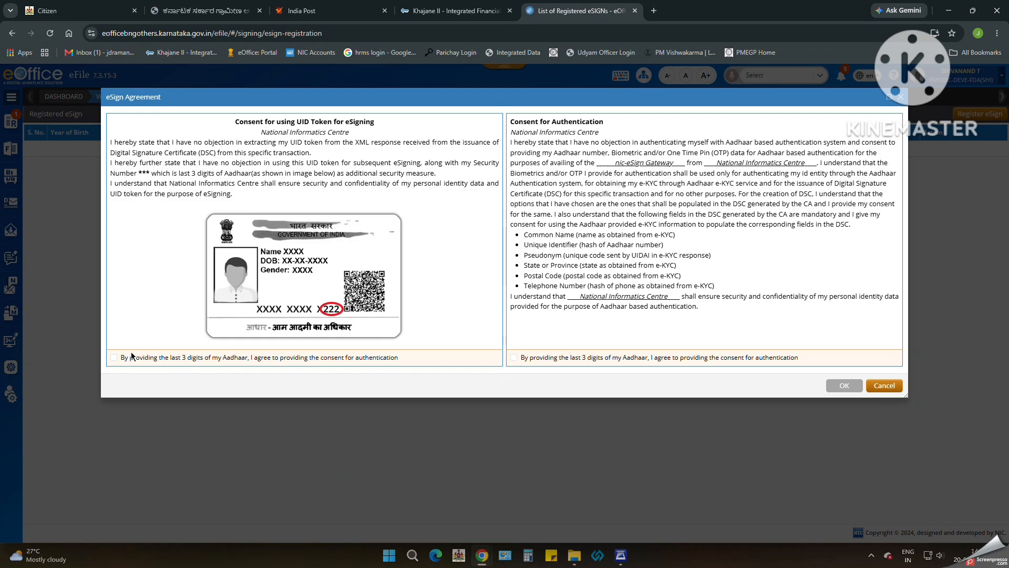
pyautogui.click(114, 357)
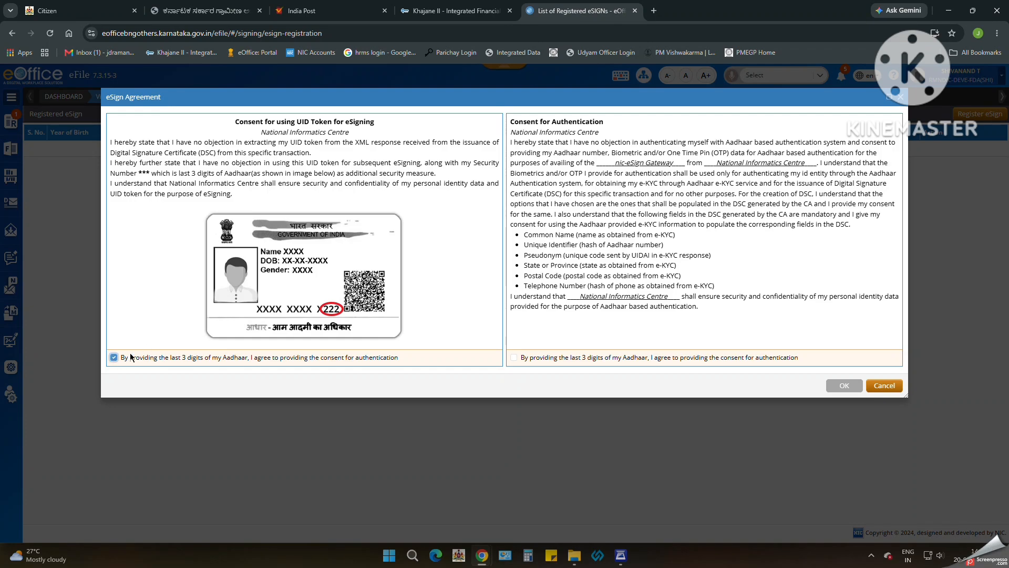
pyautogui.click(513, 357)
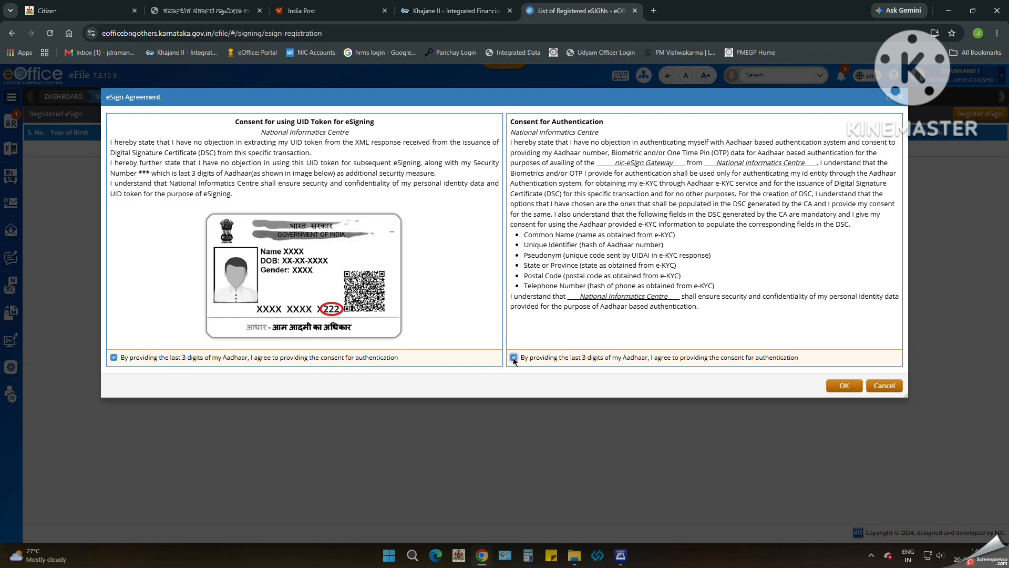
pyautogui.click(837, 387)
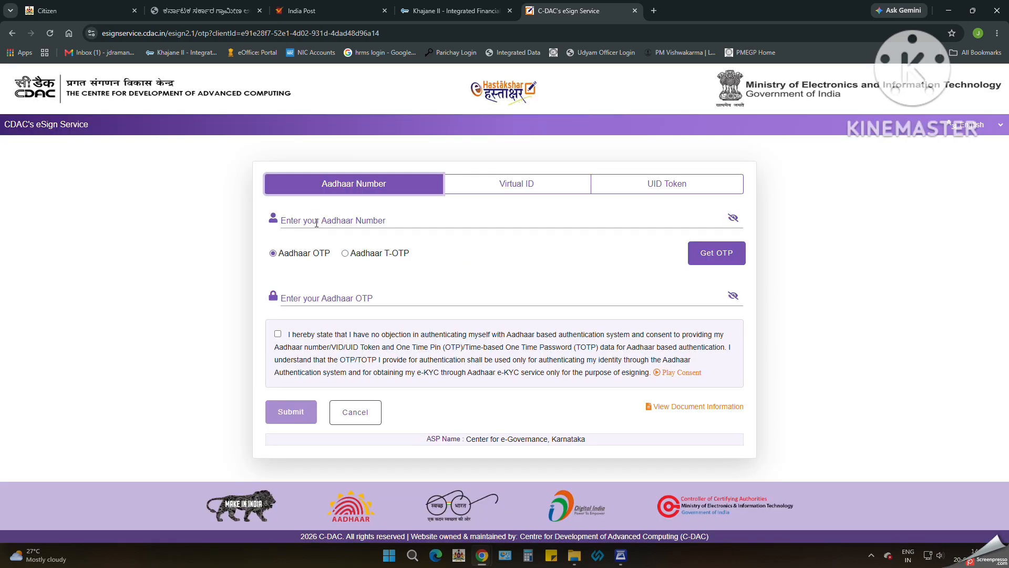
# Try to request an Aadhaar OTP using a partially entered Aadhaar number.
pyautogui.click(317, 223)
pyautogui.write('2')
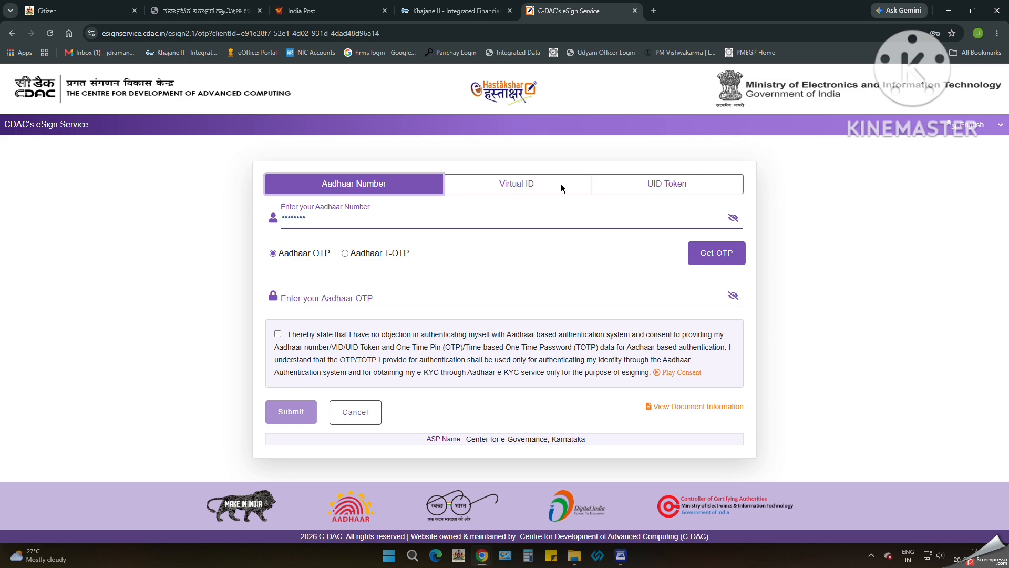
pyautogui.click(714, 255)
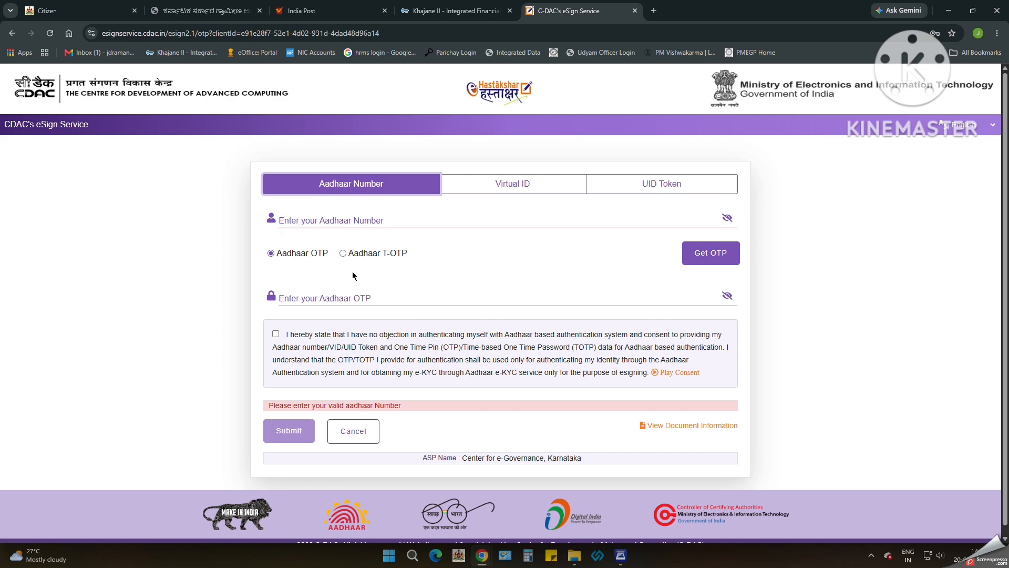
# Enter the full Aadhaar number and request an Aadhaar OTP.
pyautogui.click(314, 220)
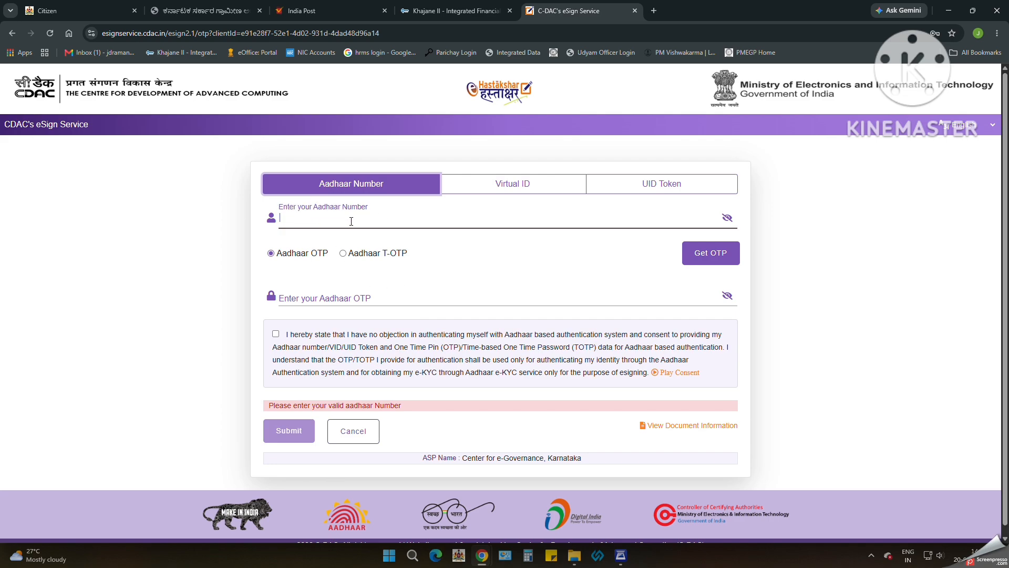
pyautogui.write('••')
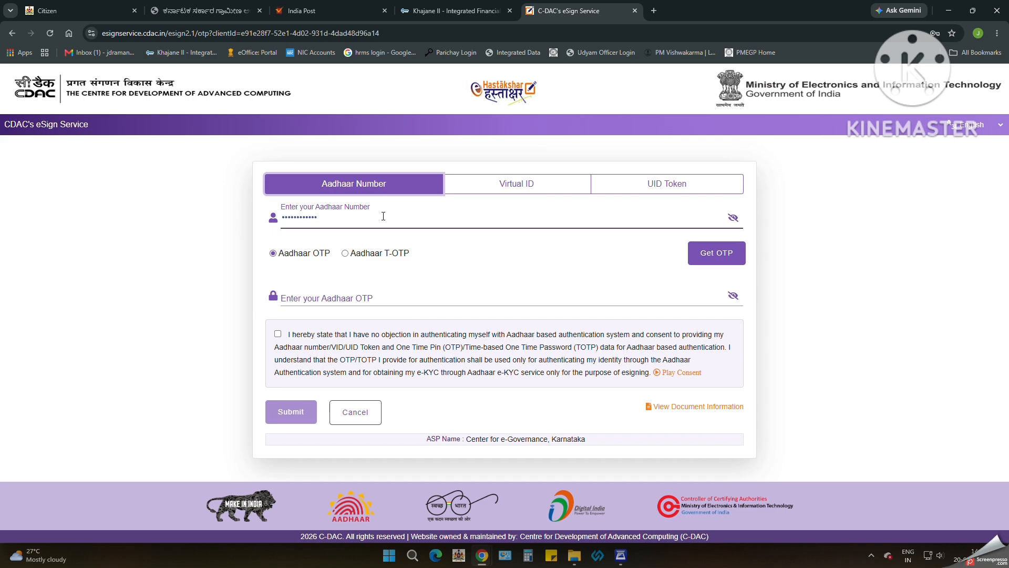
pyautogui.click(721, 259)
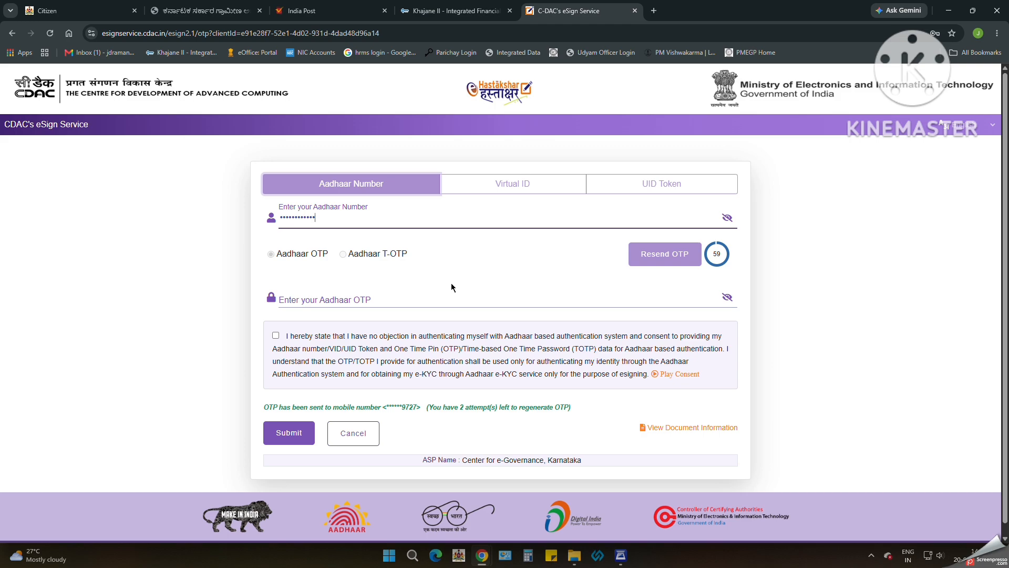
# Submit the Aadhaar OTP with the consent statement accepted, and complete the eSign registration by agreeing to the details mismatch.
pyautogui.click(339, 301)
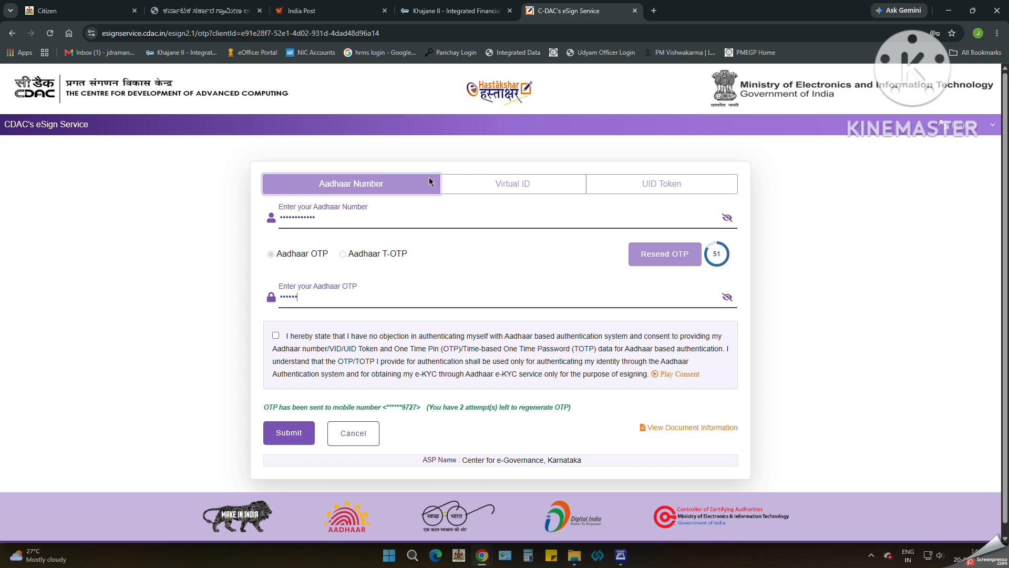
pyautogui.scroll(-1, 436, 307)
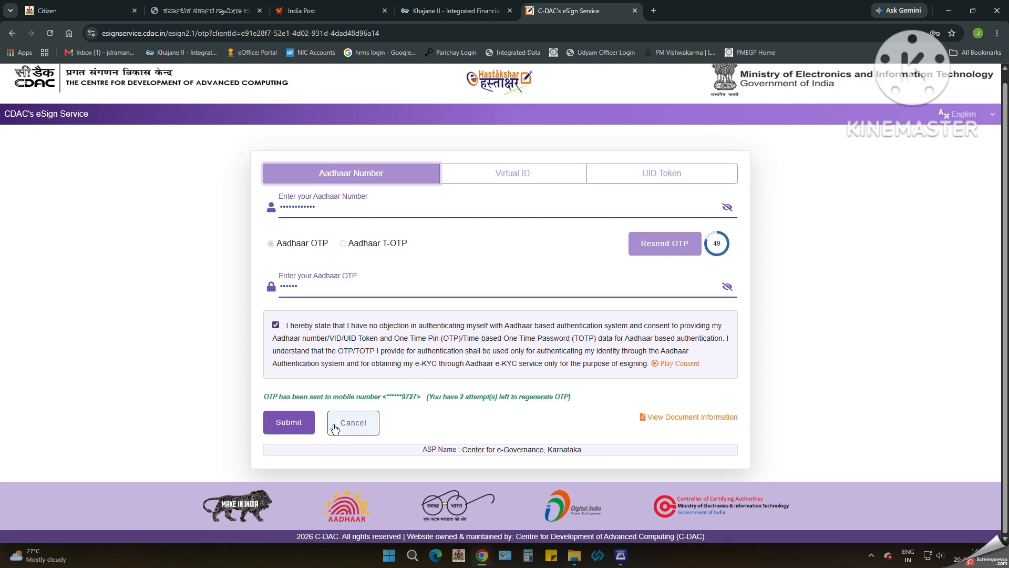
pyautogui.click(287, 430)
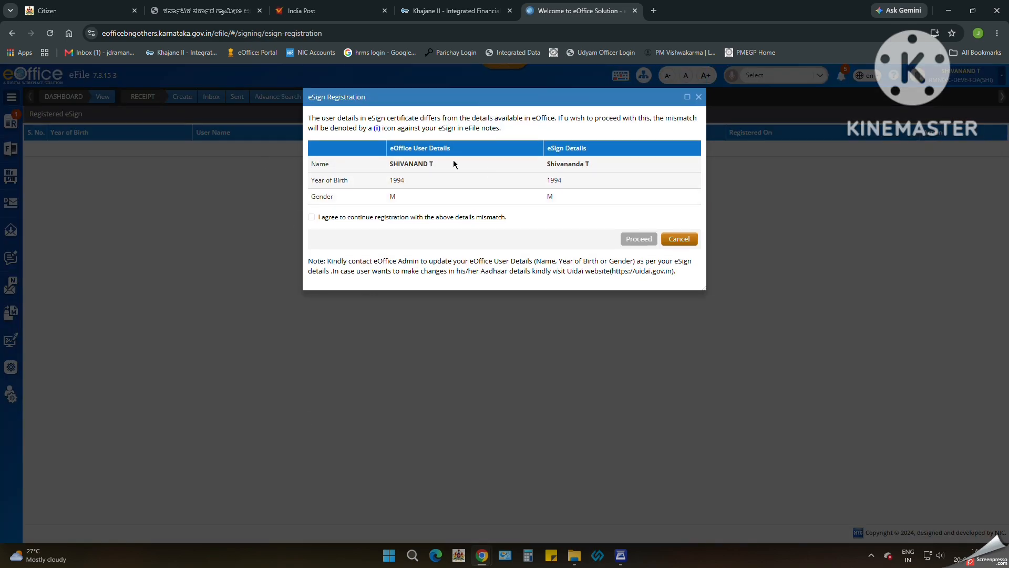
pyautogui.click(311, 217)
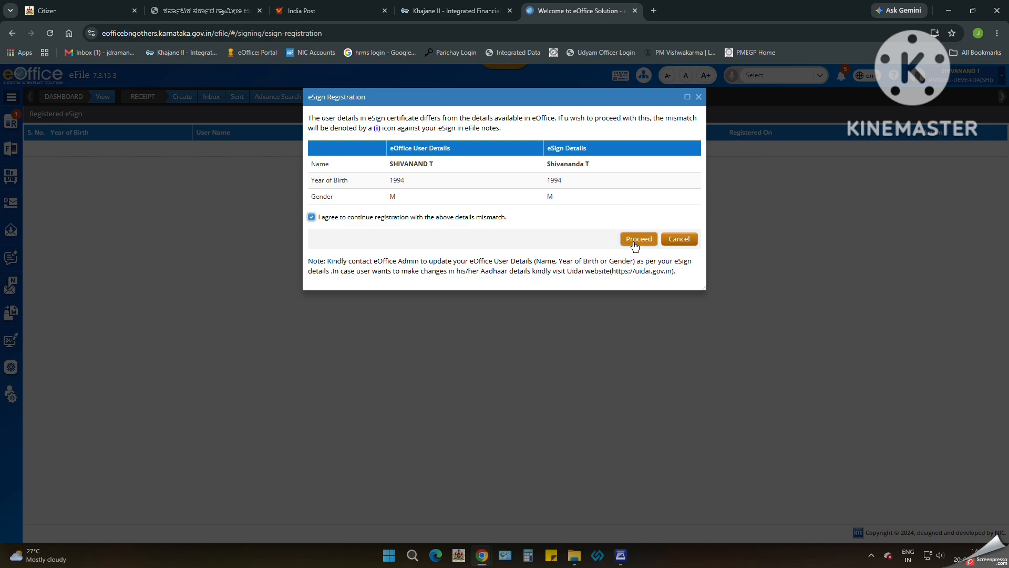
pyautogui.click(634, 240)
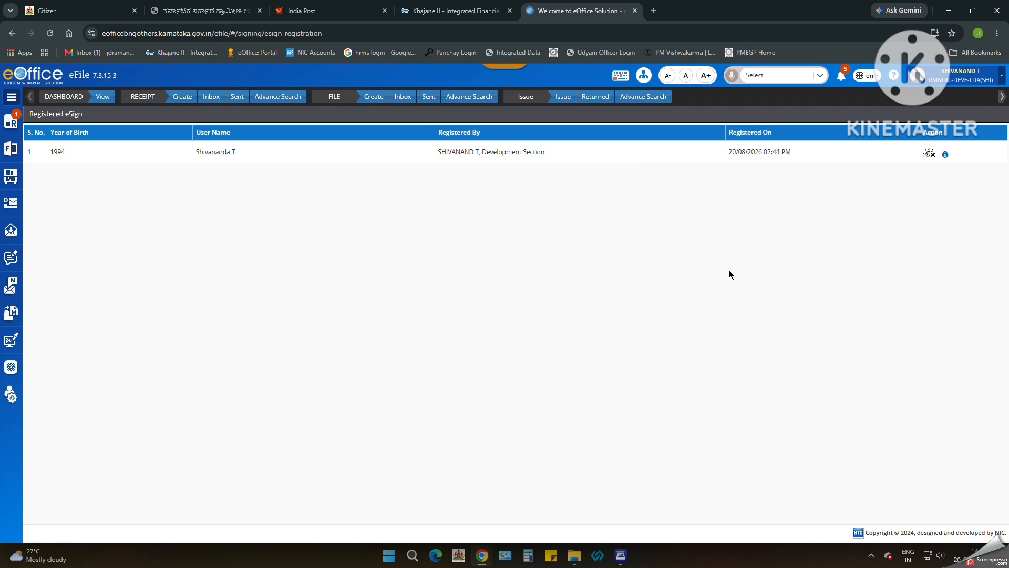
# Review the details and activation history of the registered eSign, and close them.
pyautogui.click(946, 155)
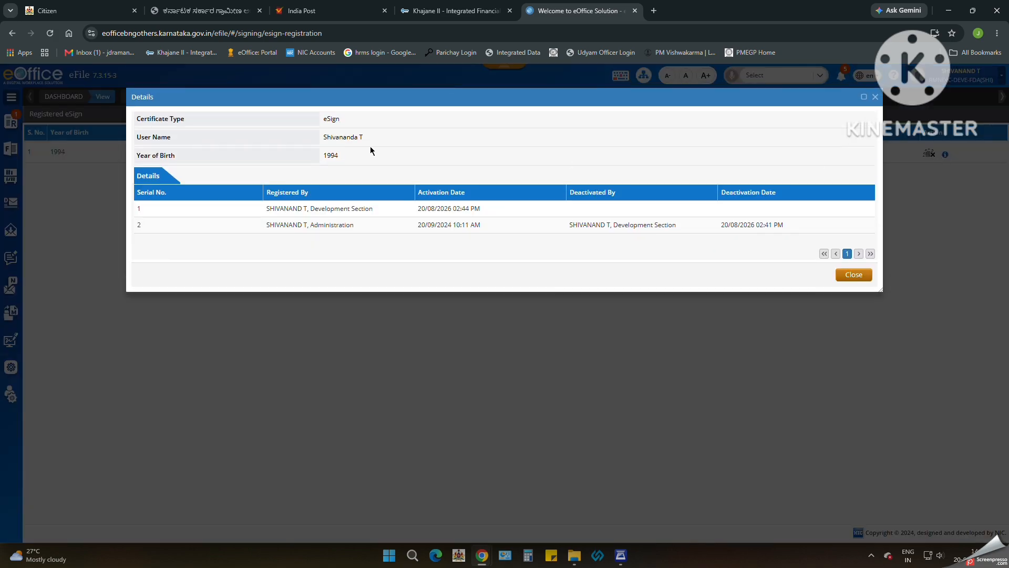
pyautogui.moveTo(323, 137); pyautogui.dragTo(386, 137)
pyautogui.moveTo(360, 213); pyautogui.dragTo(551, 233)
pyautogui.click(549, 241)
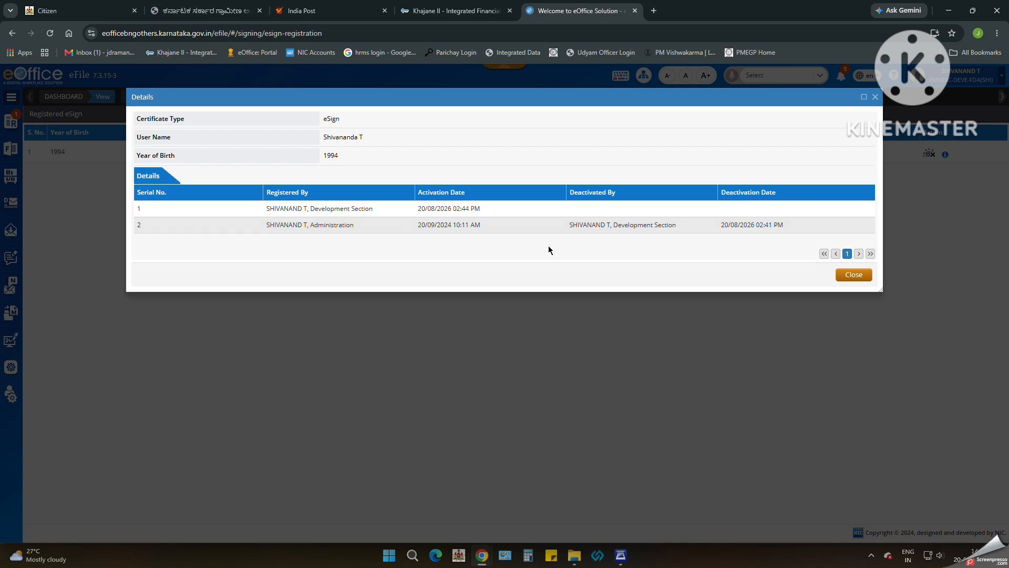
pyautogui.click(848, 275)
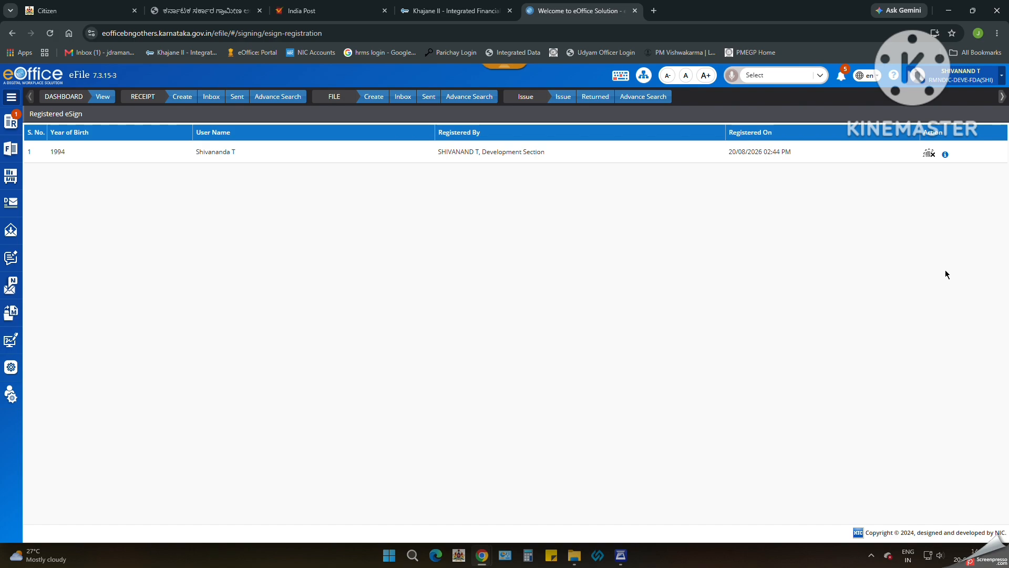
pyautogui.click(929, 153)
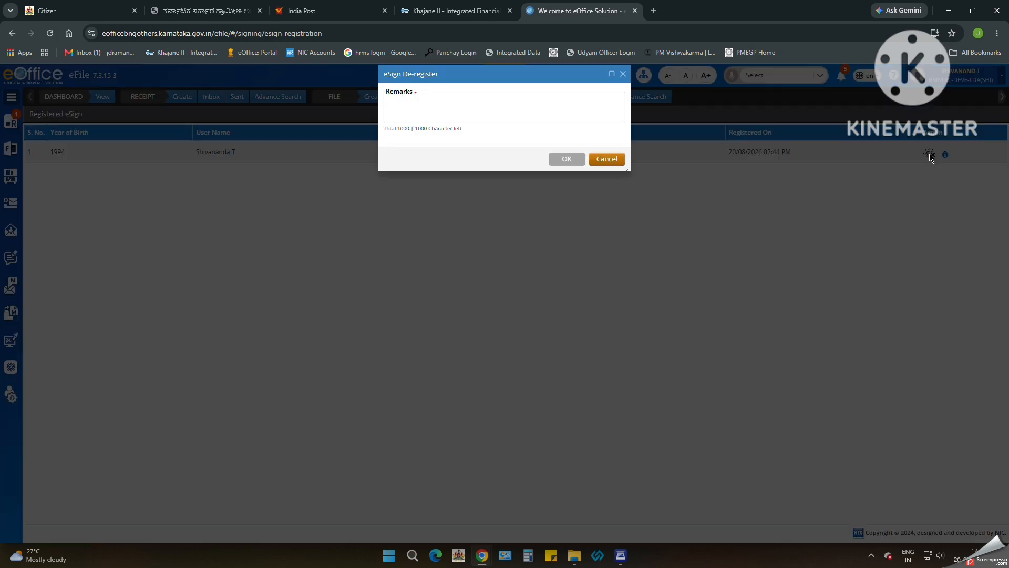
pyautogui.click(414, 128)
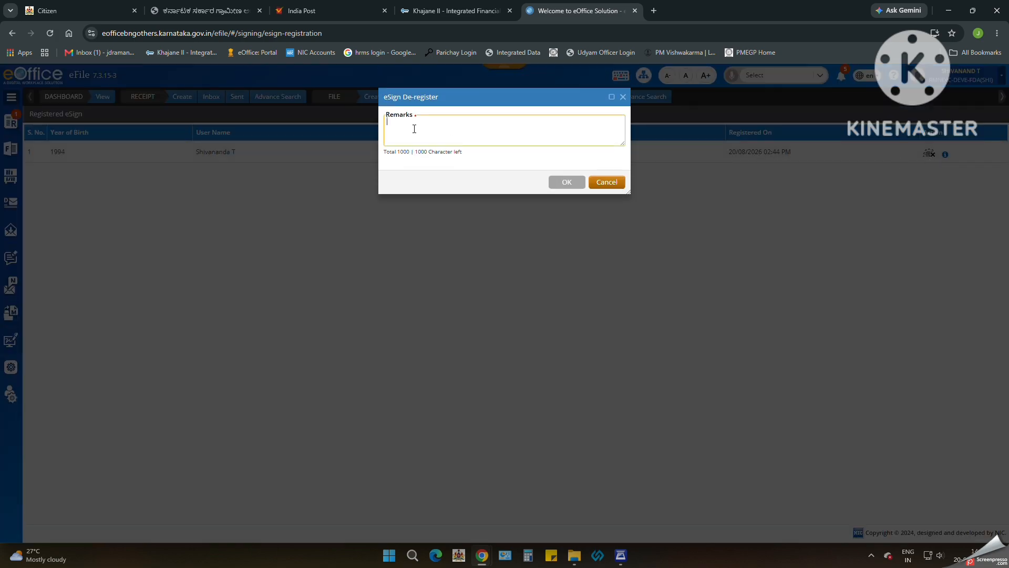
pyautogui.write('XXXXXX')
pyautogui.click(613, 184)
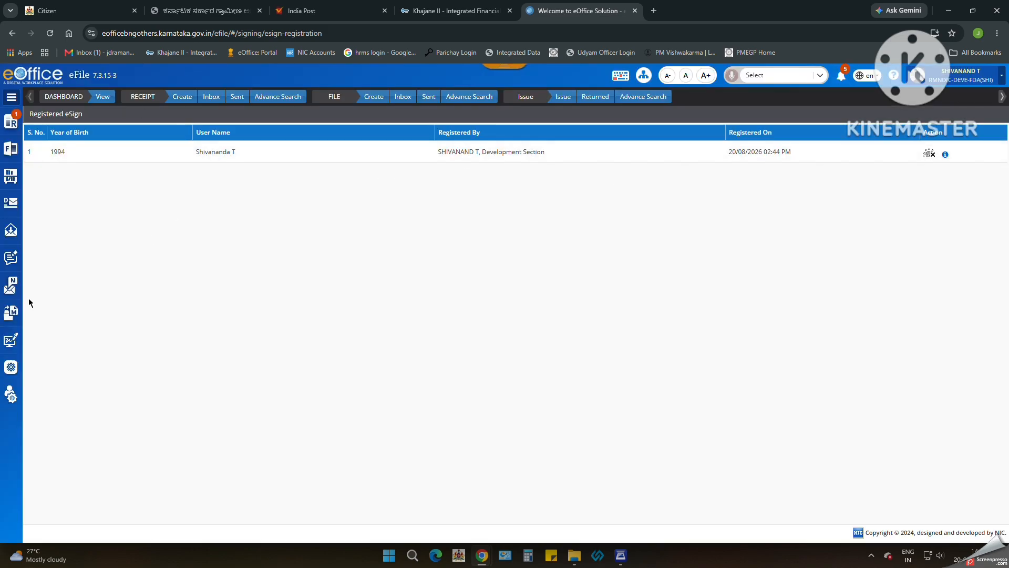
# Open the DSC Registration page, look at the DSC enrolment form for a new certificate, and close it.
pyautogui.click(88, 346)
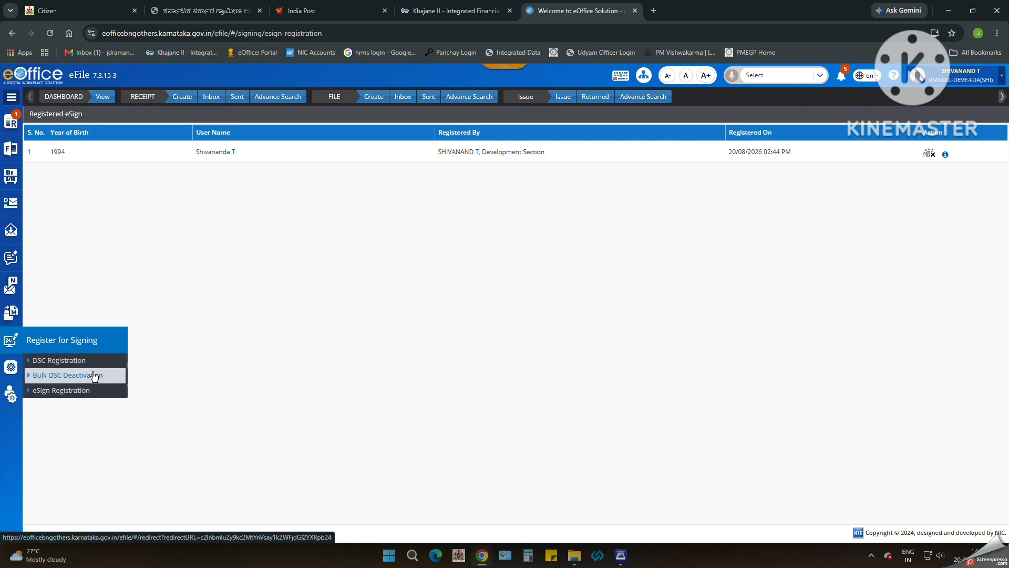
pyautogui.click(78, 360)
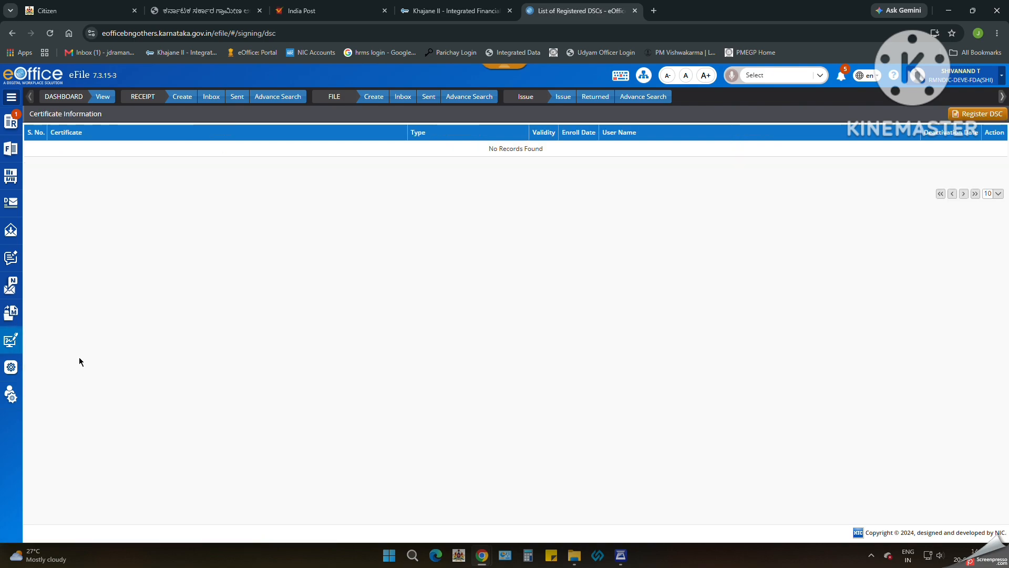
pyautogui.click(978, 114)
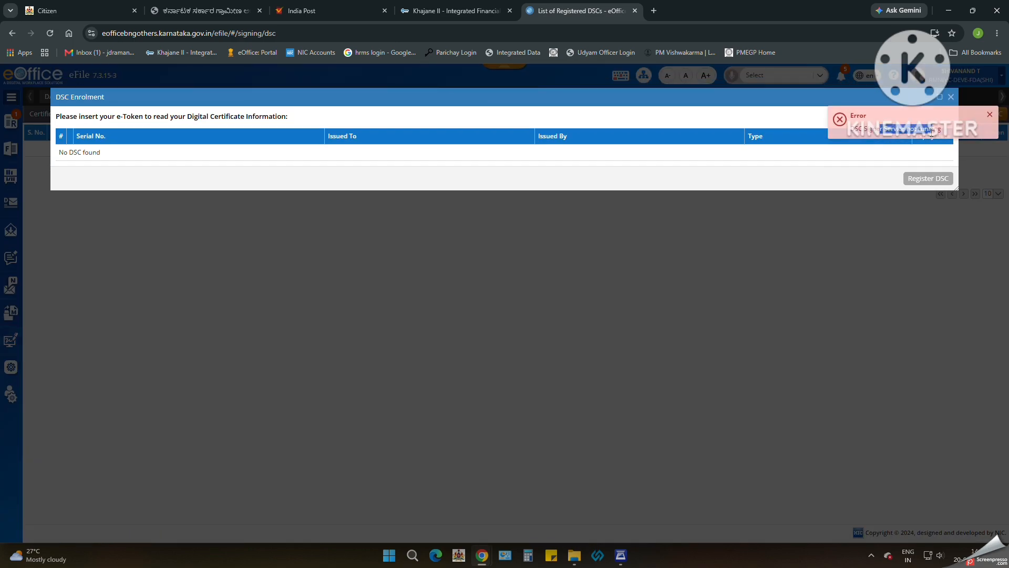
pyautogui.click(989, 115)
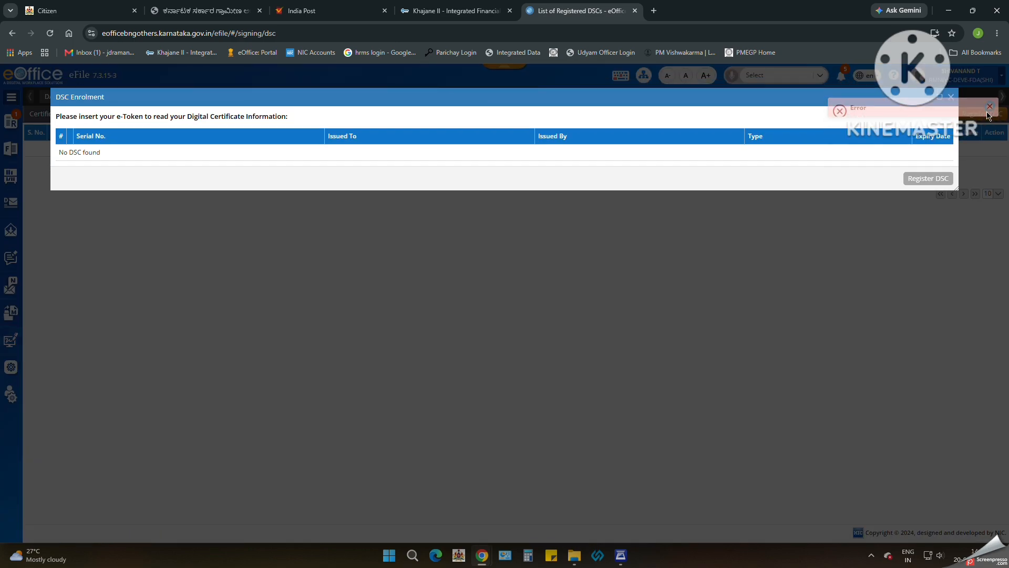
pyautogui.click(951, 97)
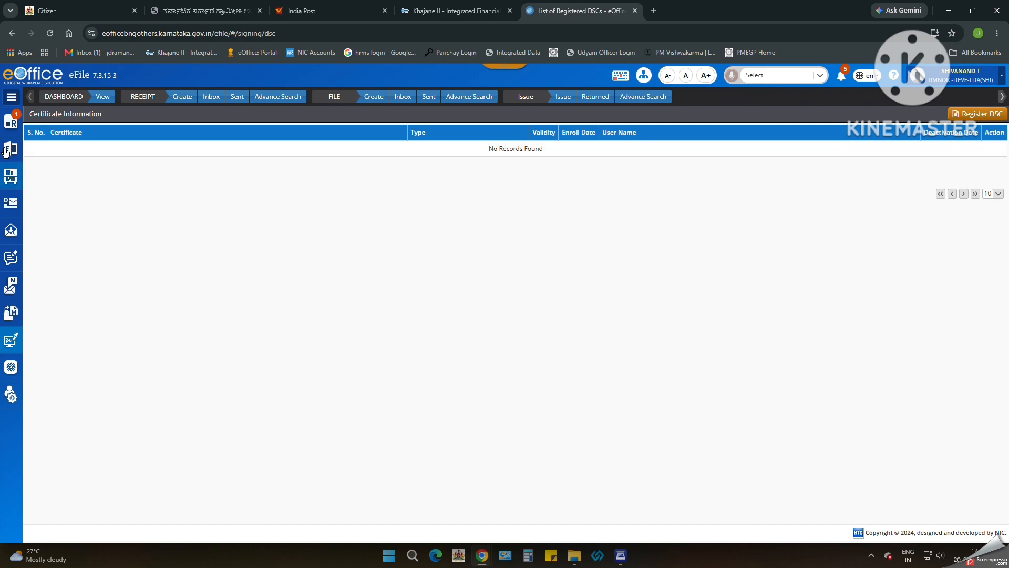
# Leave eFile for the eOffice home page.
pyautogui.click(22, 75)
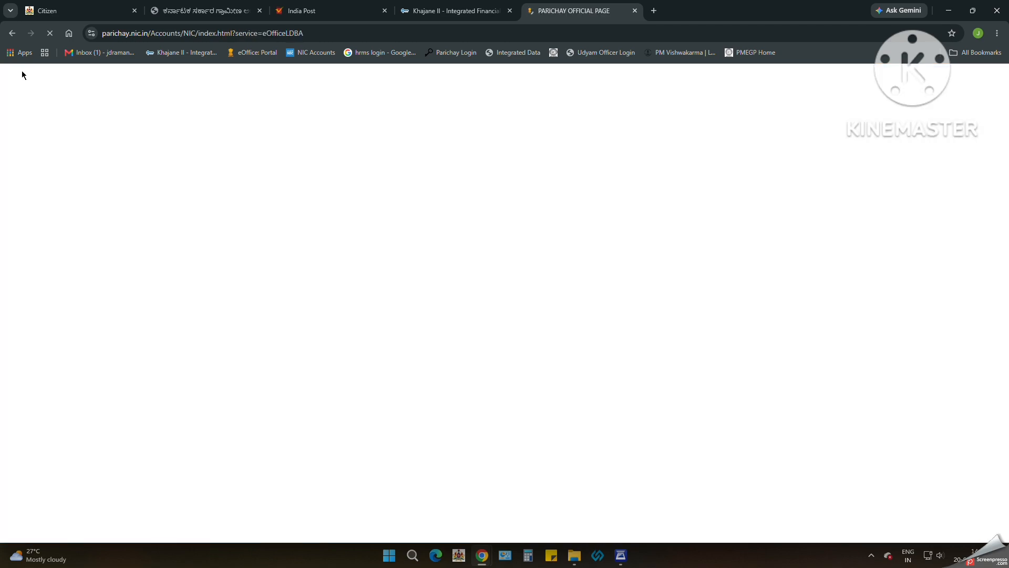